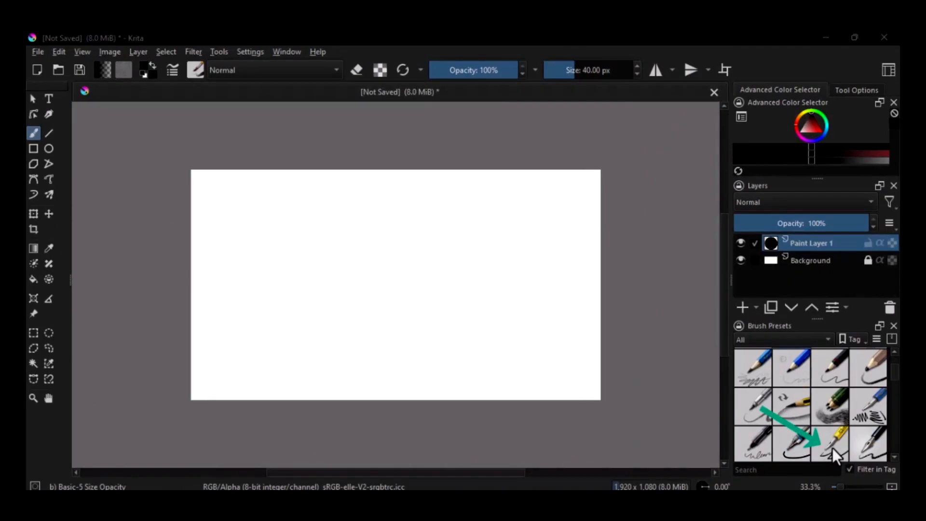
Step: Choose the Ink-3 Gpen brush preset and test it with strokes, including thick ones at about 69 px
left_click(832, 446)
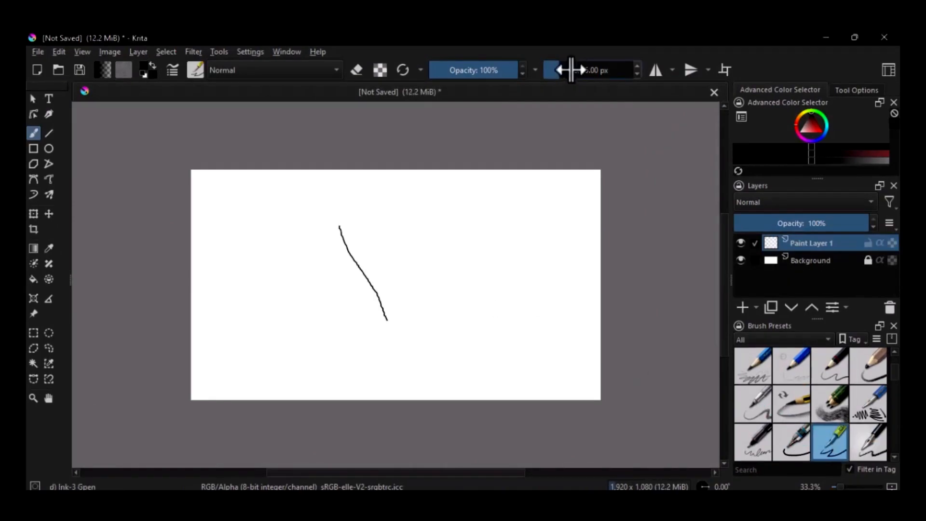
left_click_drag(428, 298, 431, 309)
left_click(564, 69)
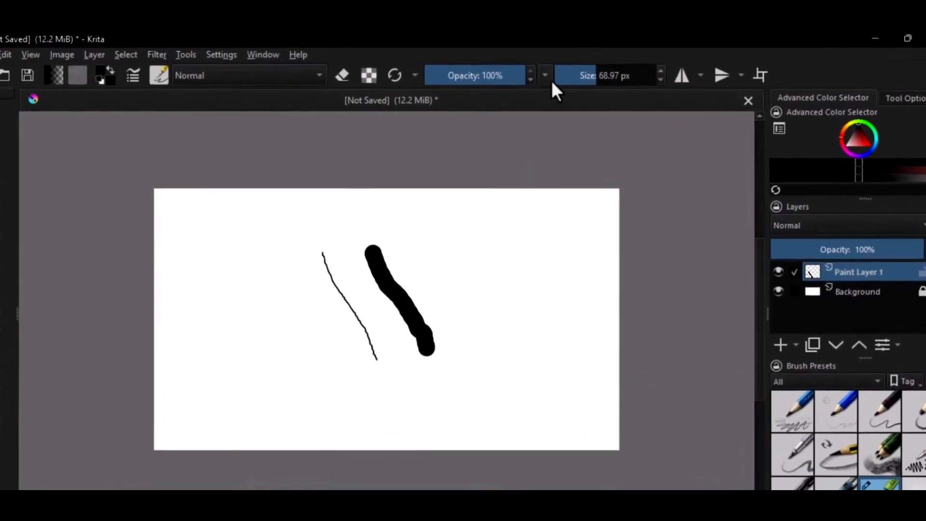
left_click_drag(467, 283, 497, 327)
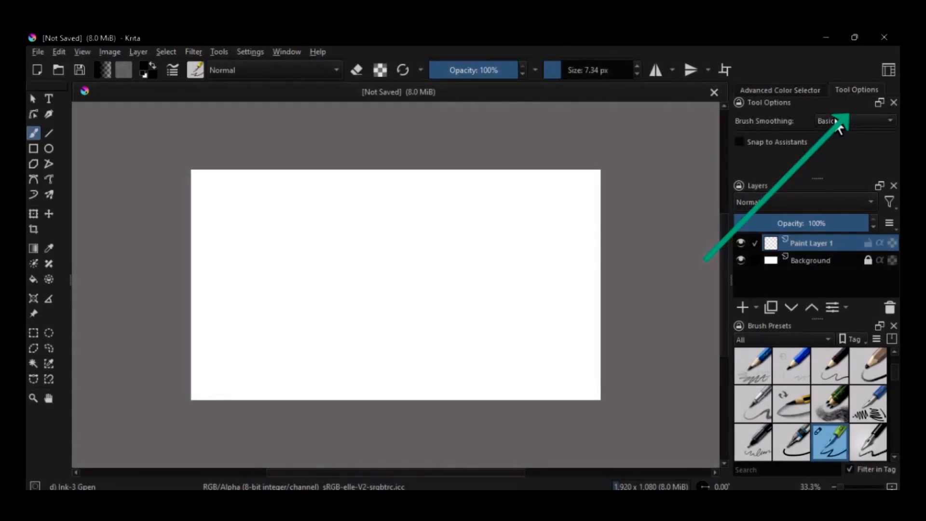
Step: Show the list of available dockers in the program settings
left_click(248, 51)
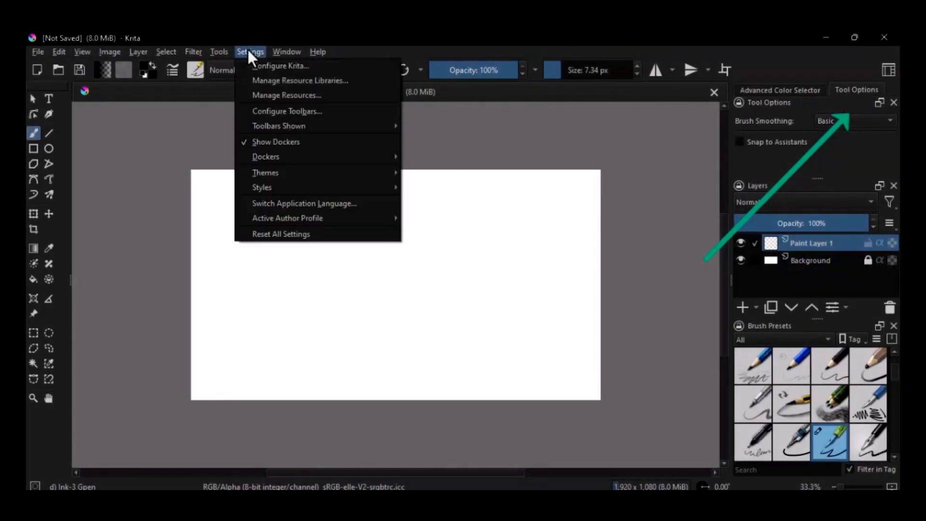
mouse_move(366, 159)
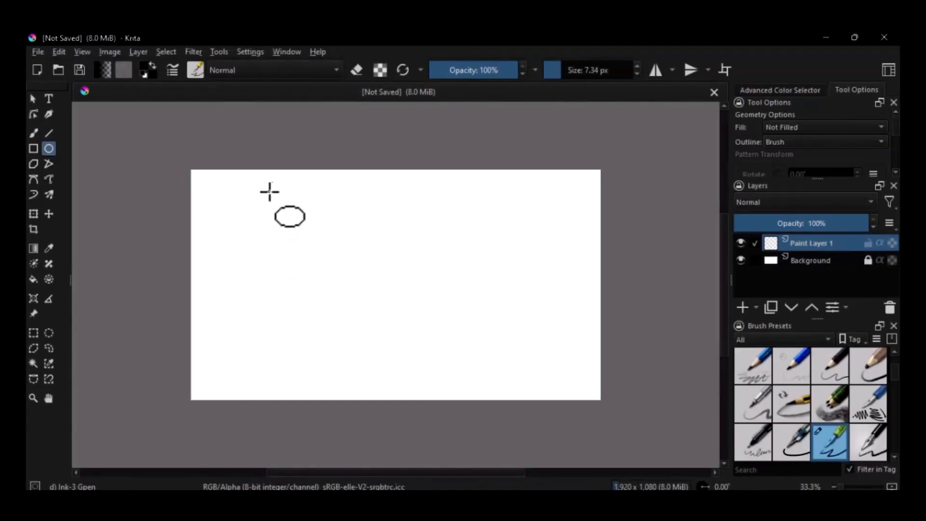
Step: Draw an unfilled circle as the head, and add a new layer with a small oval left eye inside it
left_click_drag(278, 188, 340, 250)
key("ctrl+plus")
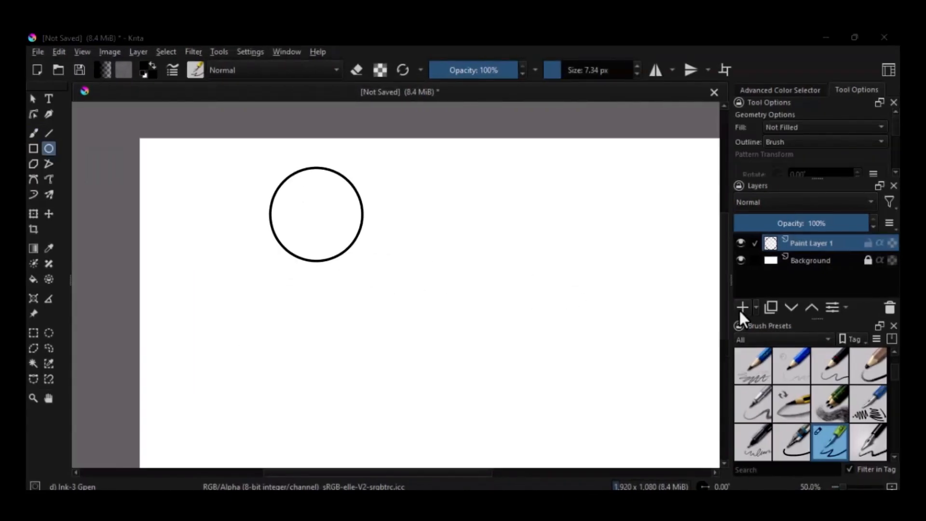
left_click(742, 308)
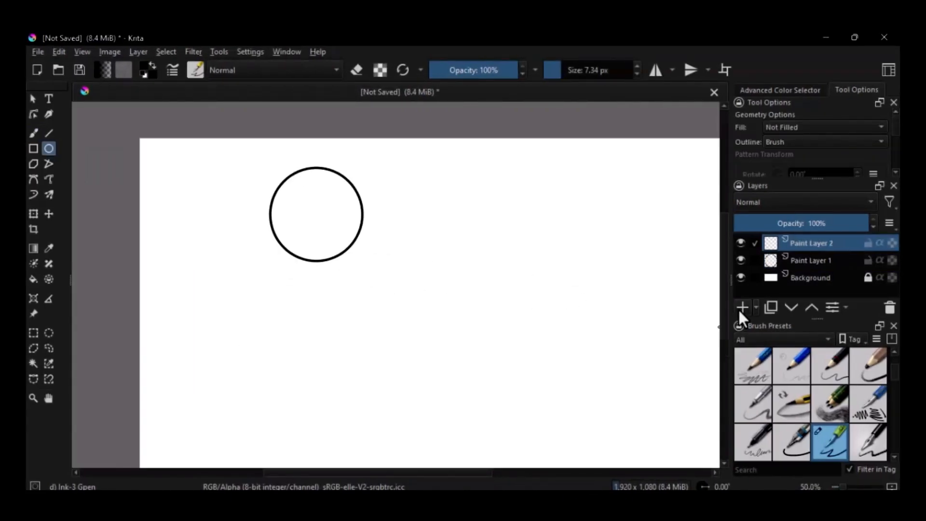
left_click_drag(282, 207, 333, 221)
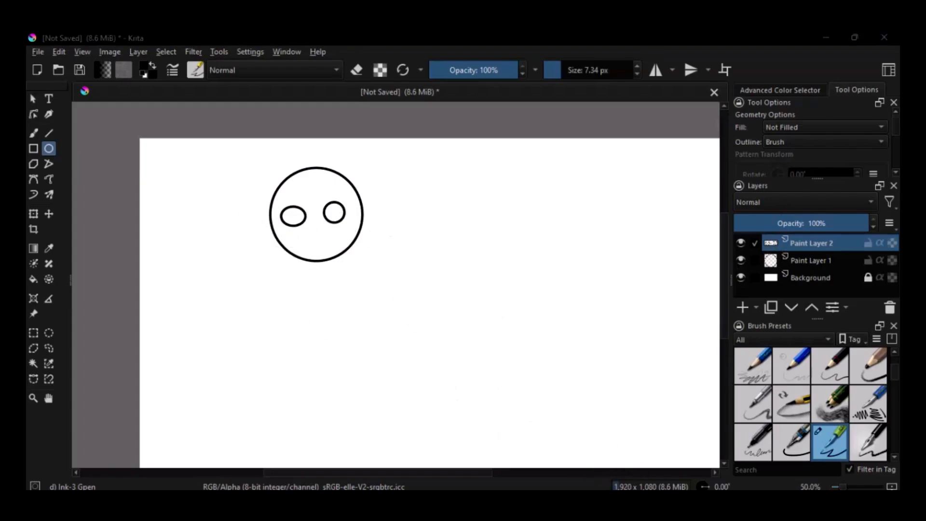
Step: Duplicate the eye's layer and move the copy across the face to form the right eye
right_click(806, 244)
key("Return")
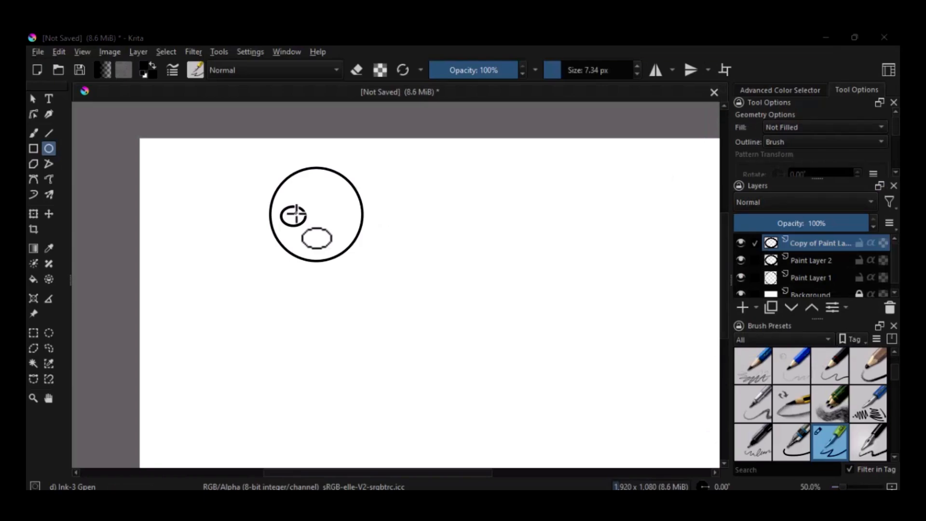
left_click(50, 215)
left_click_drag(296, 217, 336, 219)
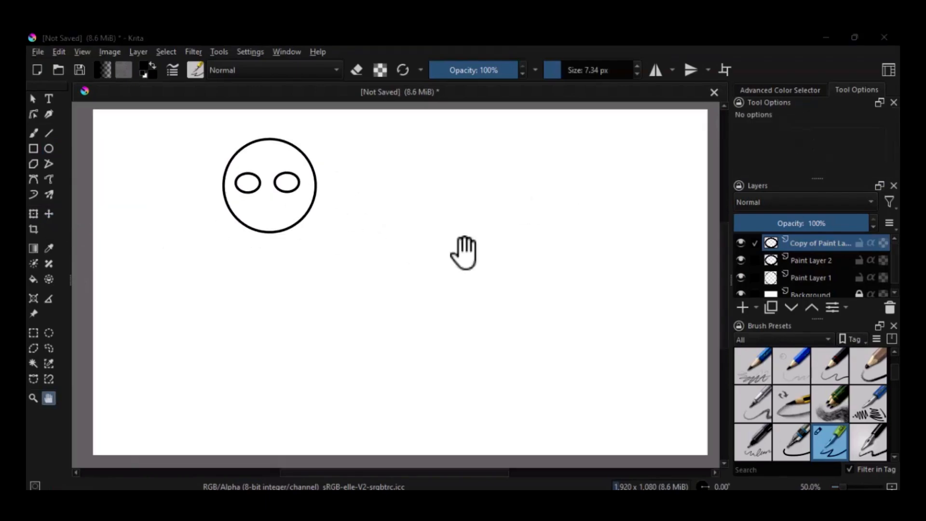
Step: Add a new paint layer, draw a small circle as the left eye's pupil and fill it with black
left_click(742, 307)
left_click(49, 149)
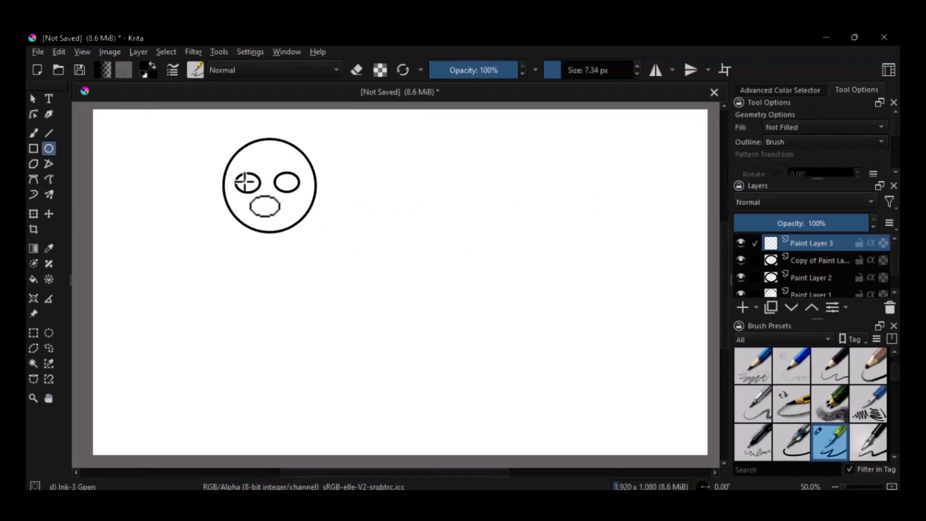
left_click_drag(246, 181, 250, 186)
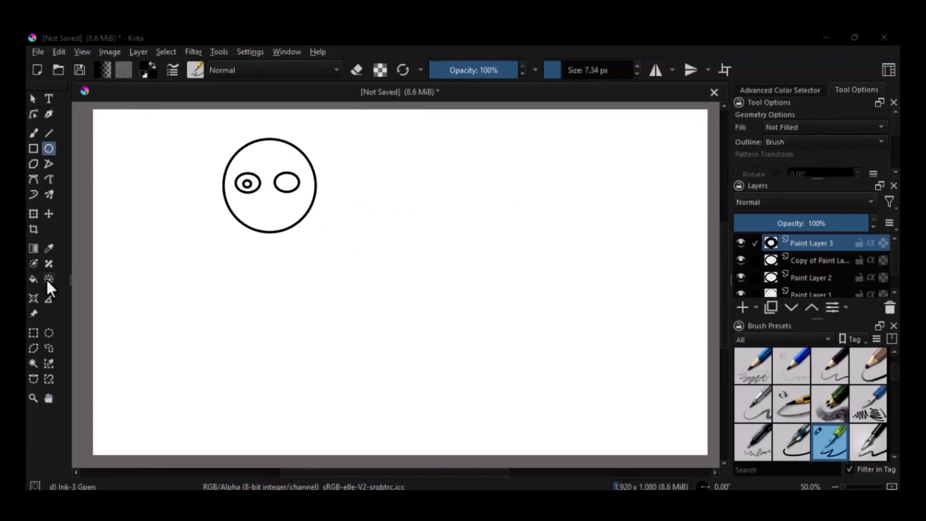
left_click(33, 280)
left_click(248, 183)
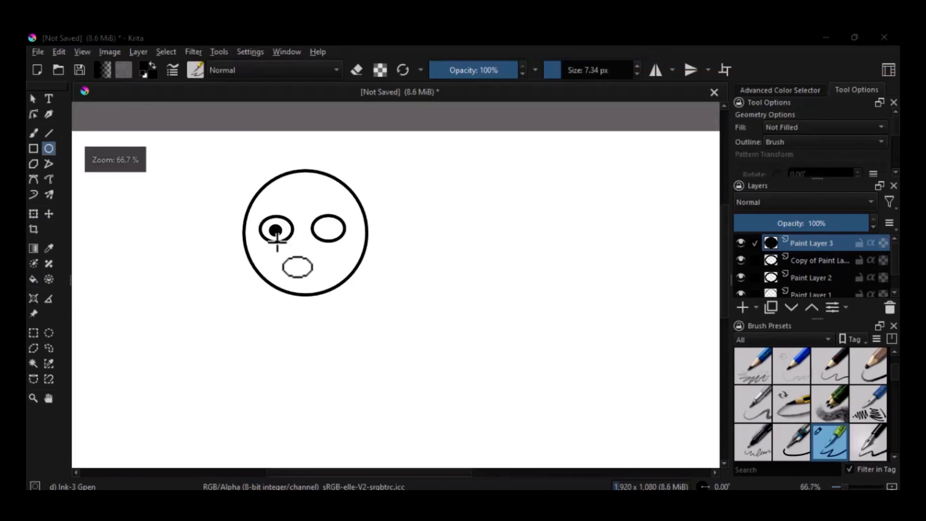
Step: Undo the fill and the outline of the left eye's pupil
scroll(289, 243, "up", 1)
scroll(236, 218, "up", 1)
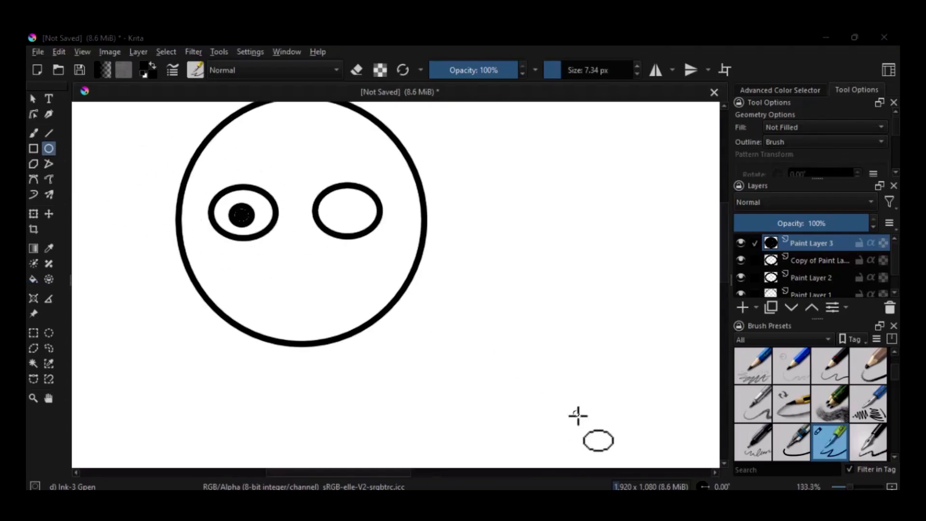
key("ctrl+z")
key("ctrl+z")
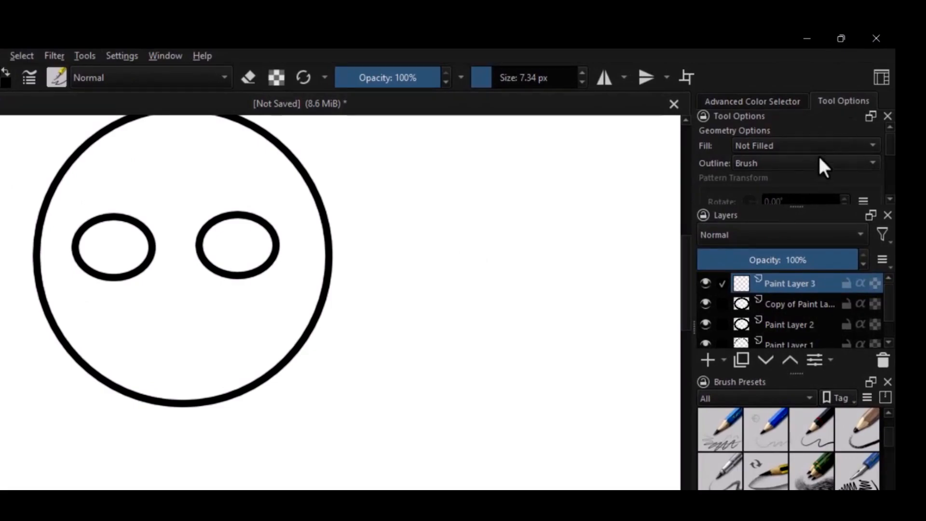
Step: Set the ellipse fill to Foreground Color and draw a solid black pupil inside the left eye
left_click(805, 147)
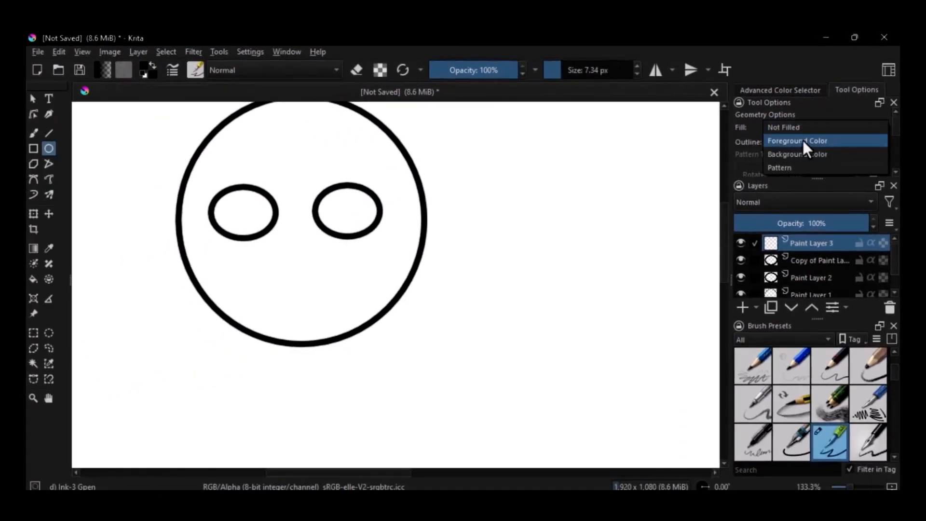
left_click(804, 141)
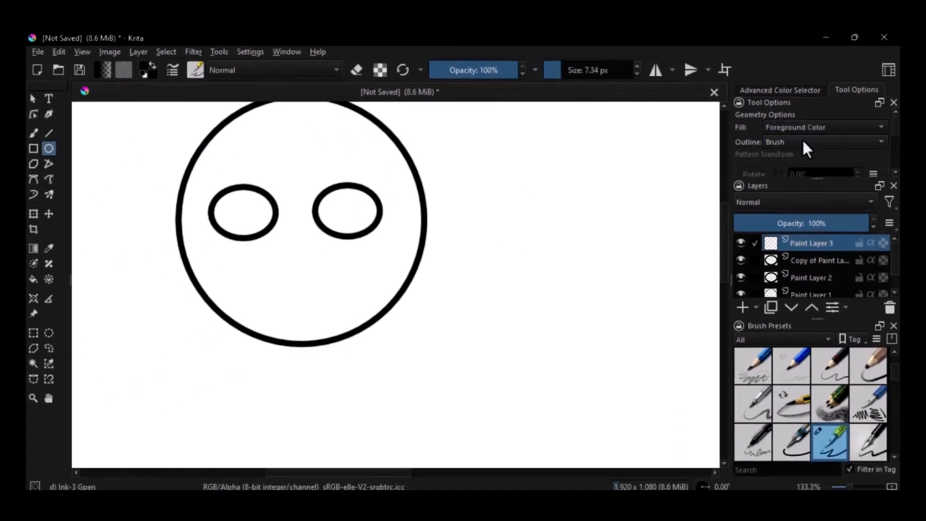
left_click_drag(232, 207, 249, 223)
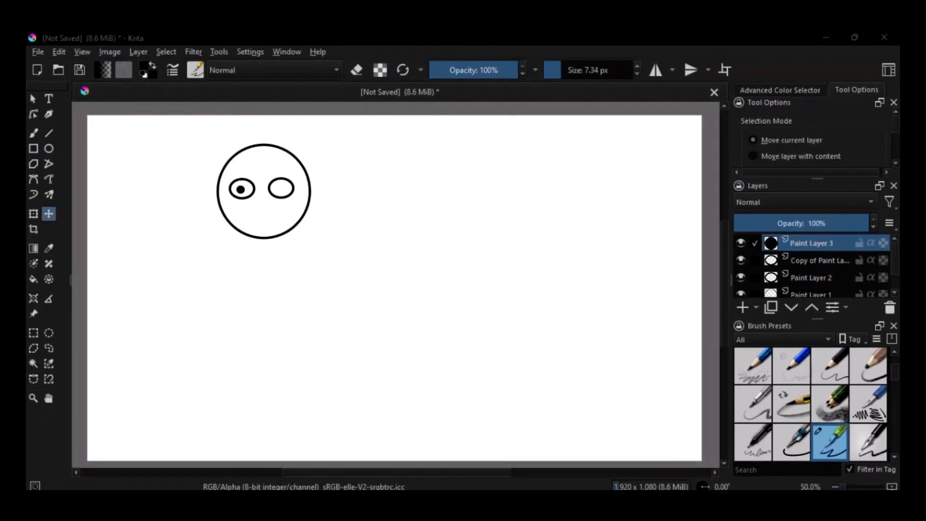
Step: Duplicate the pupil's layer and move the copy into the right eye
left_click(779, 90)
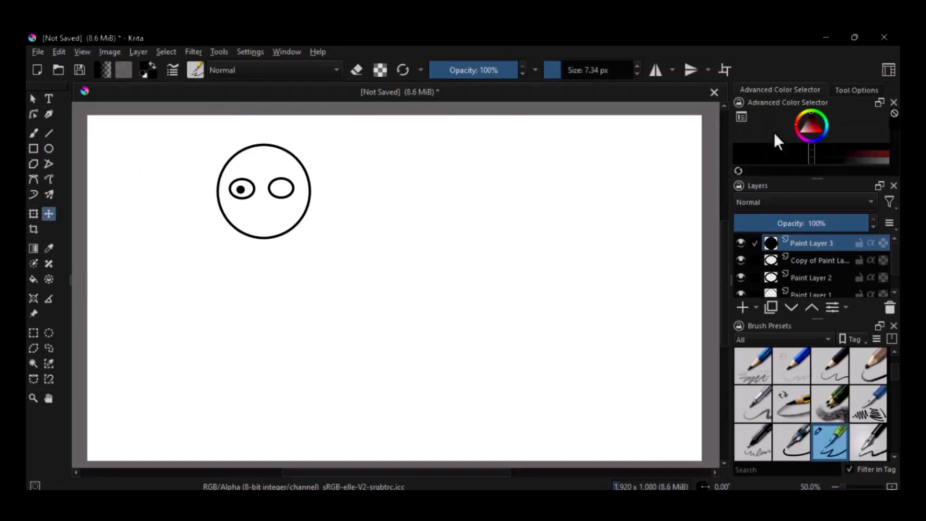
right_click(800, 244)
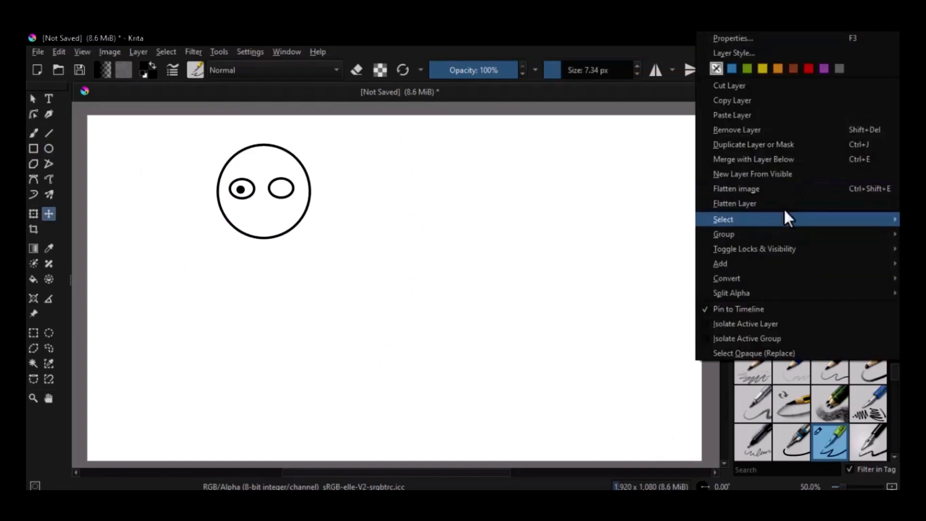
left_click(761, 145)
left_click_drag(220, 199, 279, 201)
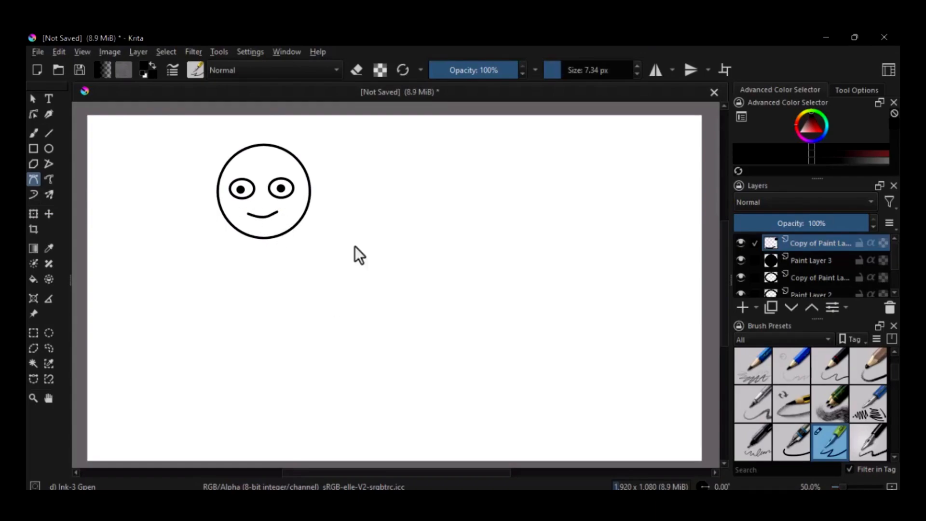
Step: Undo the curved smile and draw an unfilled oval mouth on a new paint layer
key("ctrl+z")
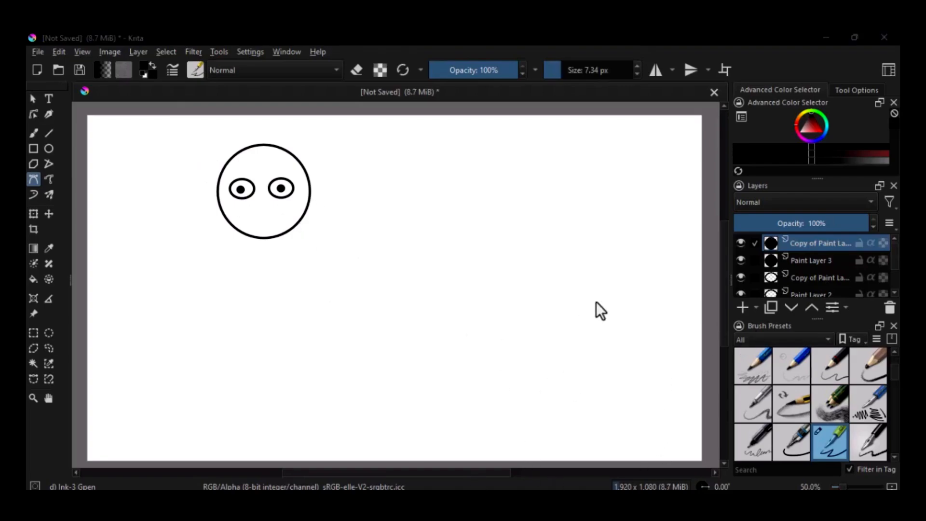
left_click(743, 307)
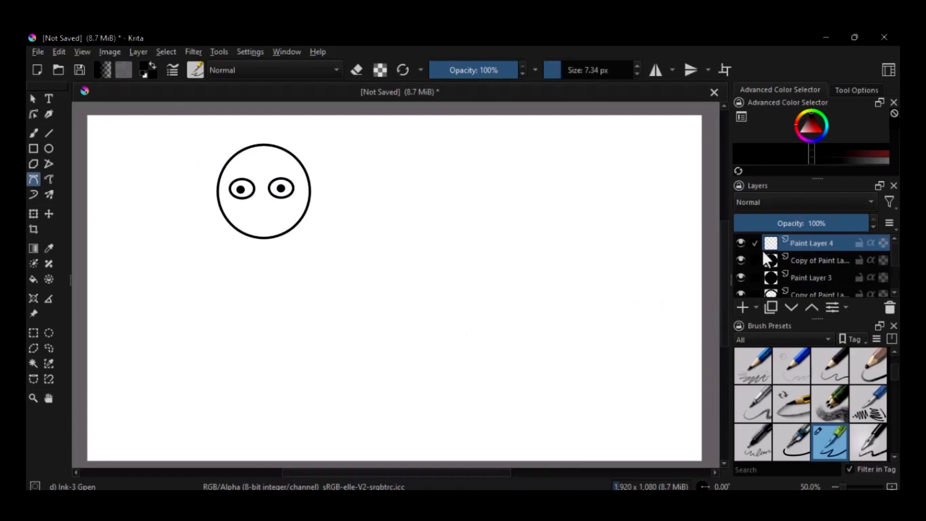
left_click(48, 149)
left_click_drag(613, 409, 578, 373)
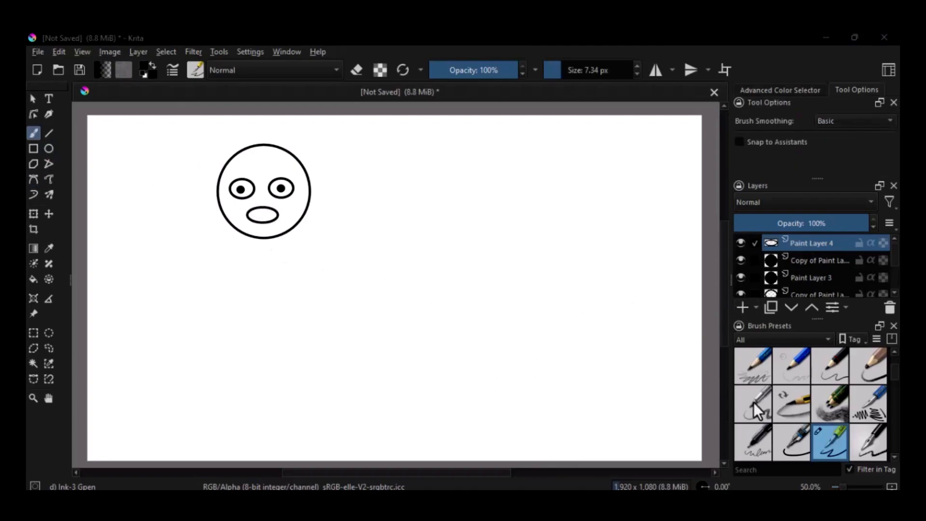
Step: Choose the Eraser Circle brush preset and adjust its size for erasing part of the mouth
scroll(768, 403, "up", 5)
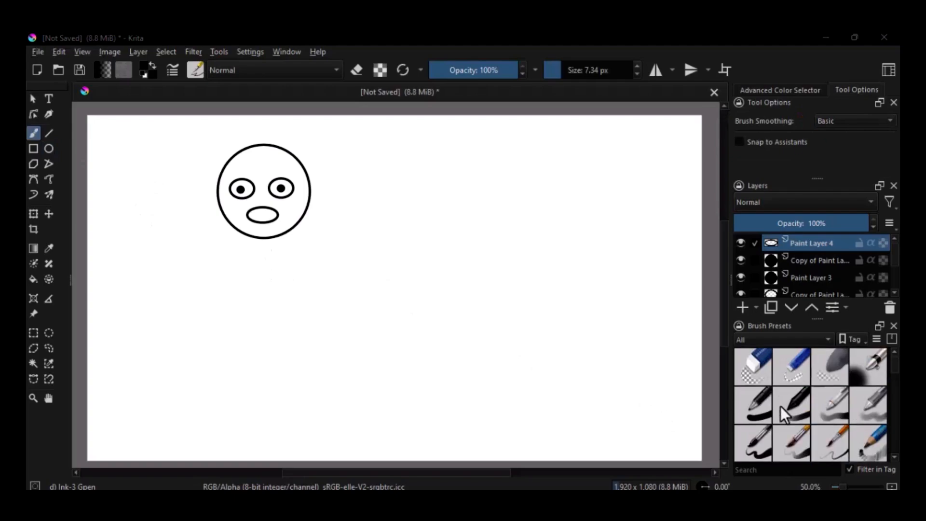
left_click(756, 368)
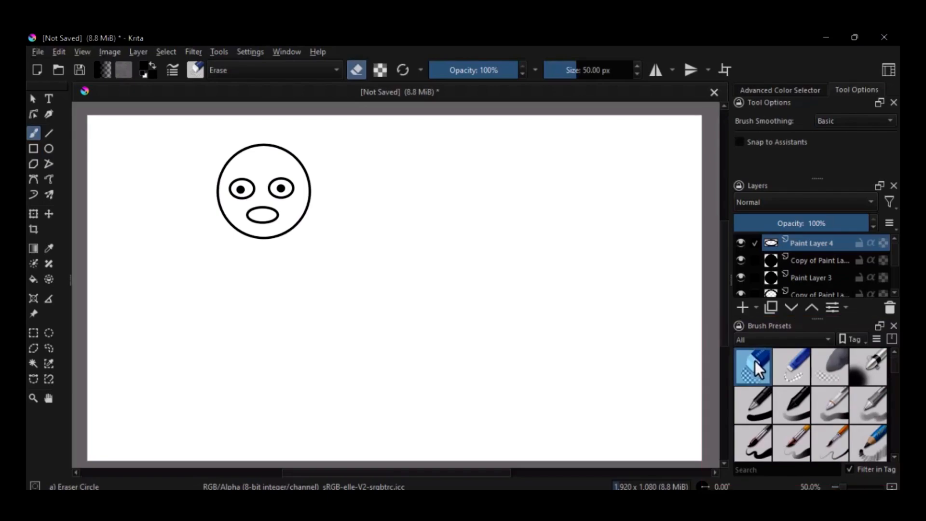
left_click_drag(580, 70, 594, 71)
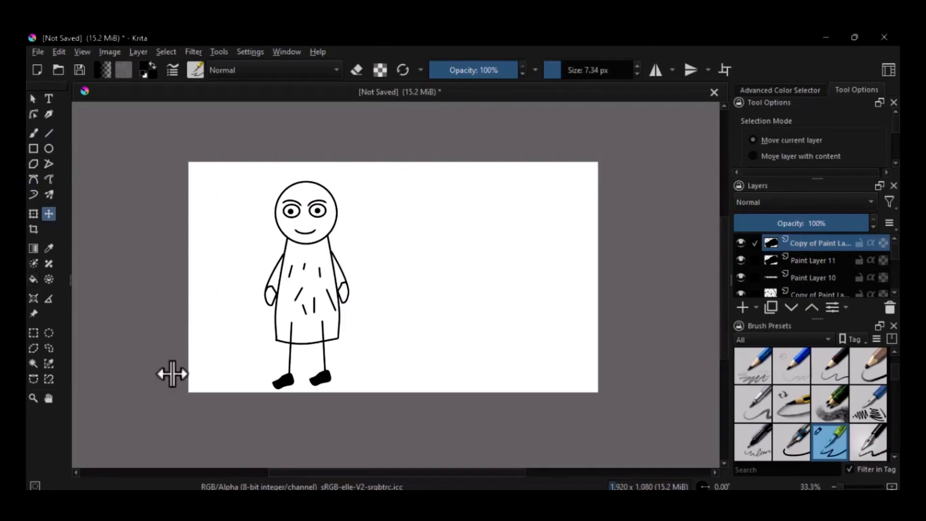
Step: Open the export dialog for the finished character drawing
left_click(38, 52)
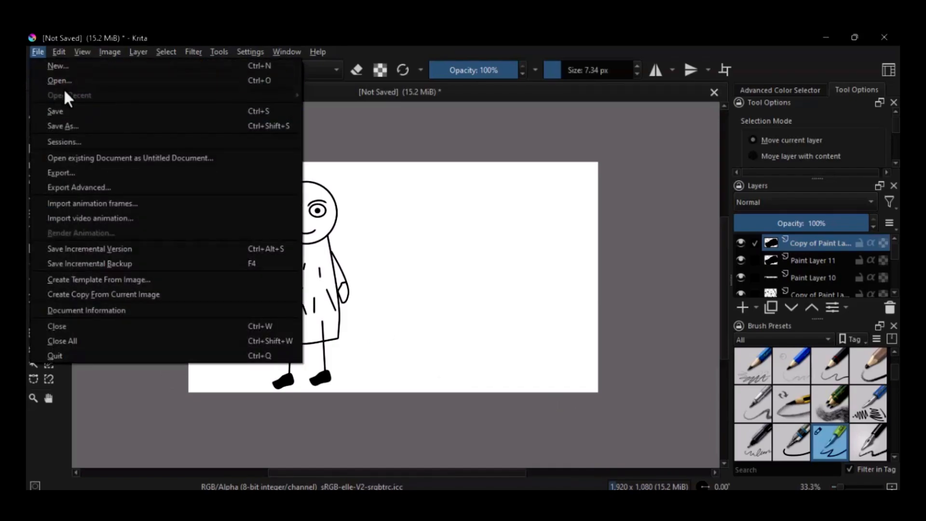
left_click(108, 169)
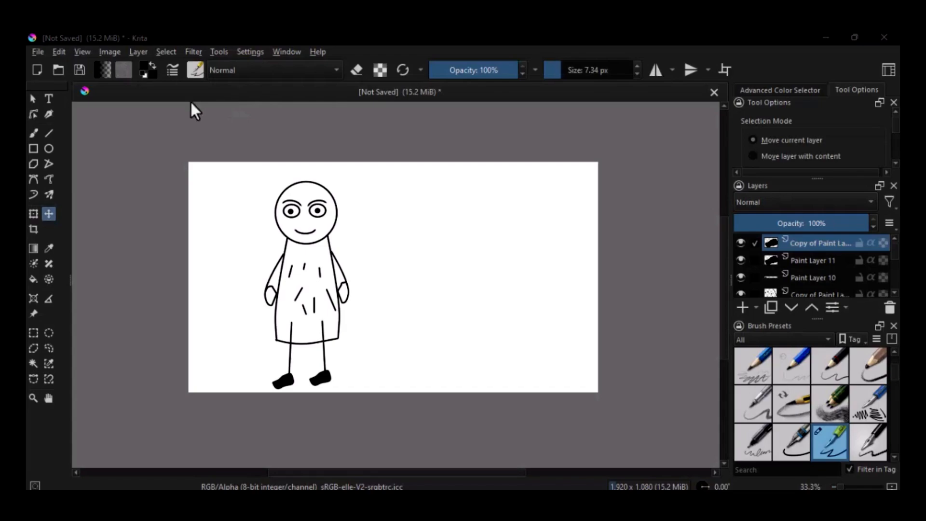
Step: Switch the window layout to the Animation workspace
left_click(284, 51)
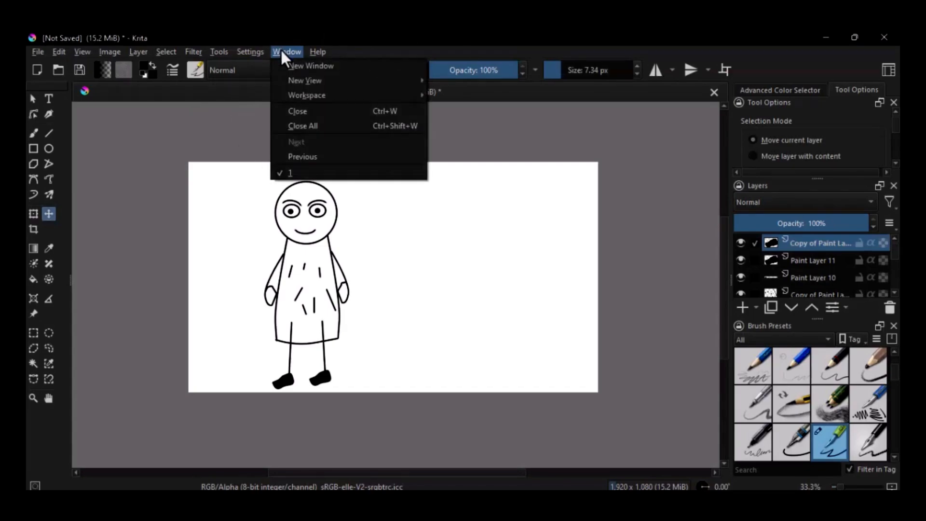
mouse_move(379, 97)
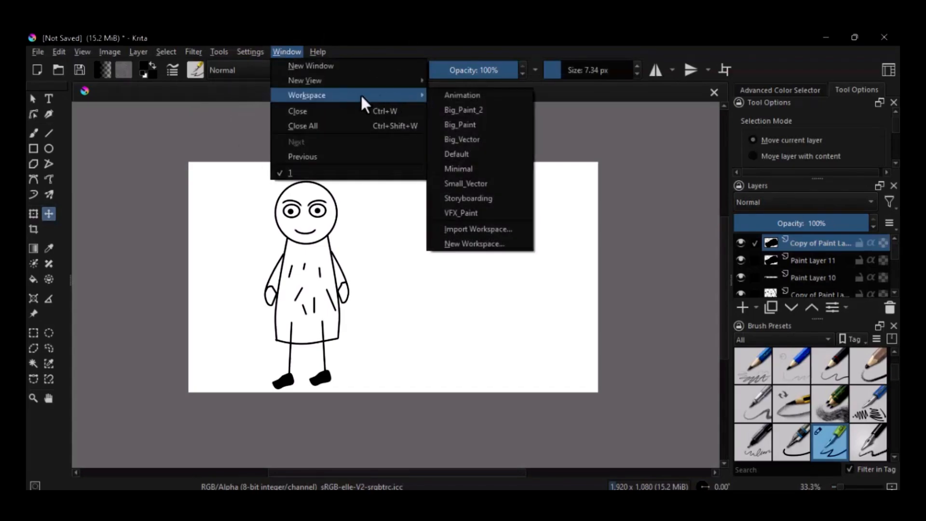
left_click(463, 95)
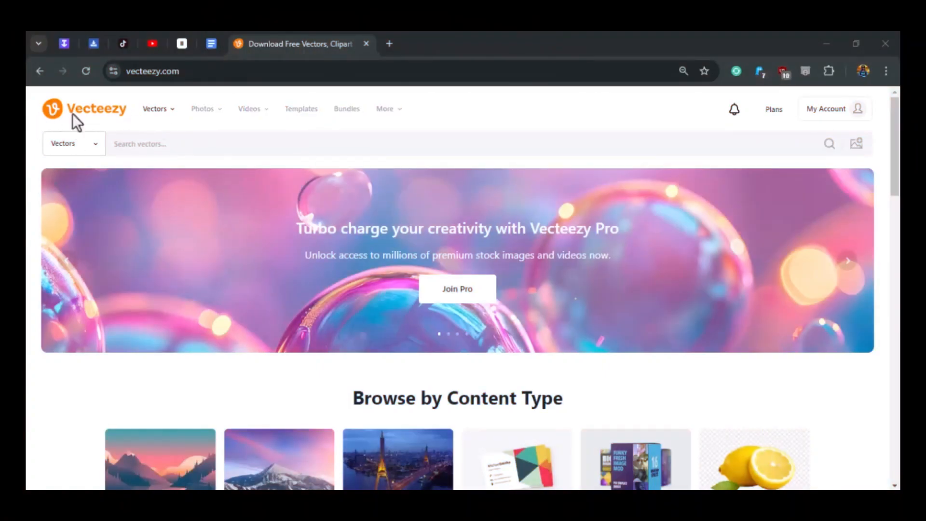
Step: In the browser, search Vecteezy's vectors for "stick figure"
left_click(95, 144)
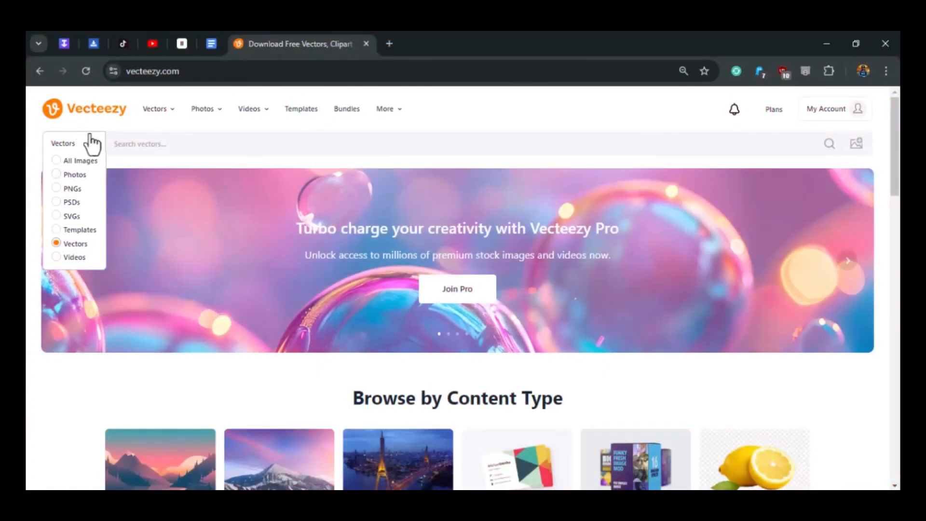
left_click(365, 150)
type("stick")
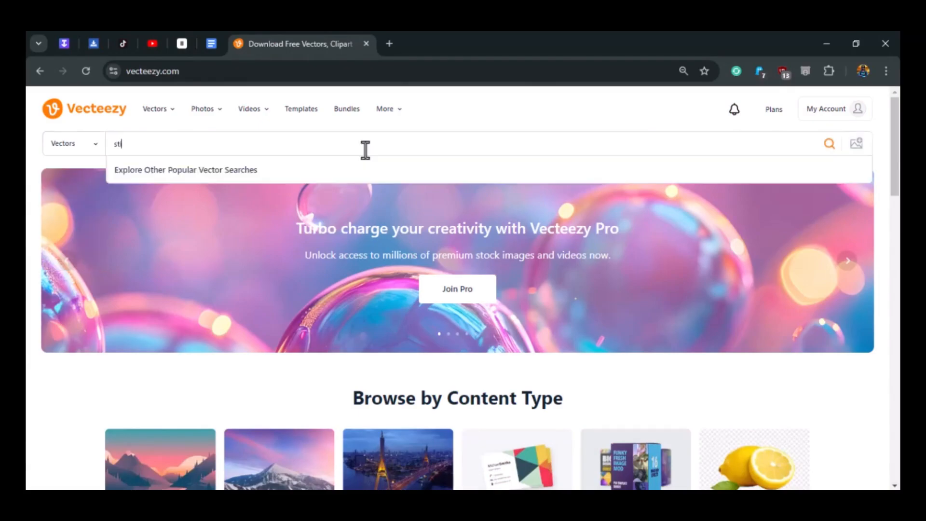
type(" fig")
type("ure")
key("Return")
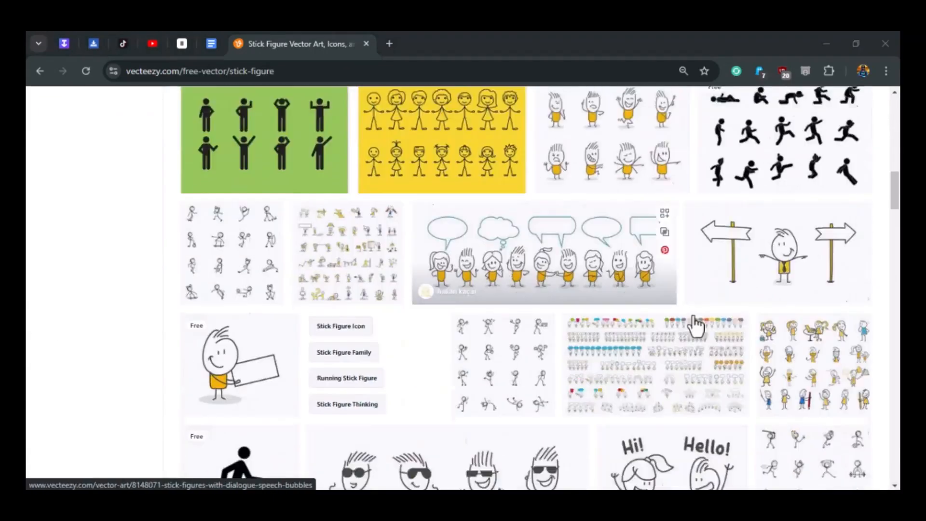
Step: Browse the stick figure vectors on Vecteezy and open the downloaded family stick figure vector archive in Photopea
scroll(696, 325, "down", 10)
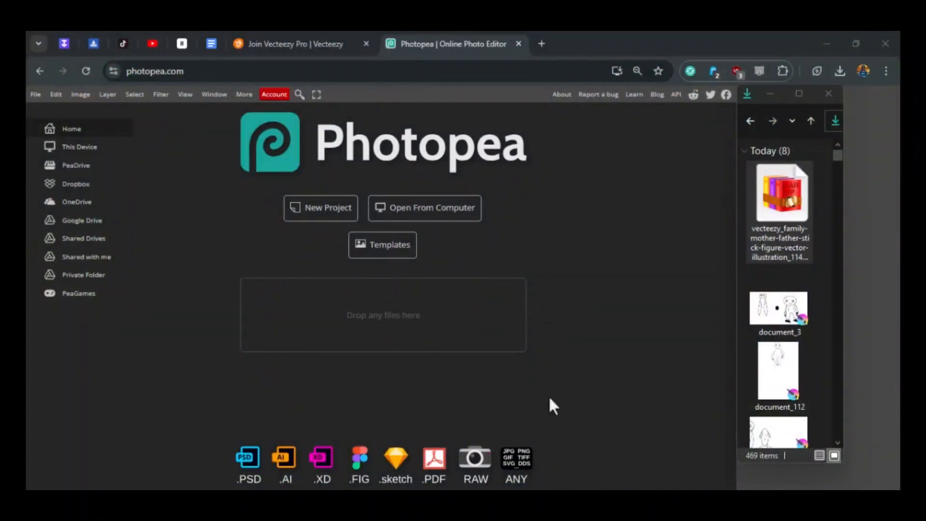
left_click_drag(783, 205, 407, 328)
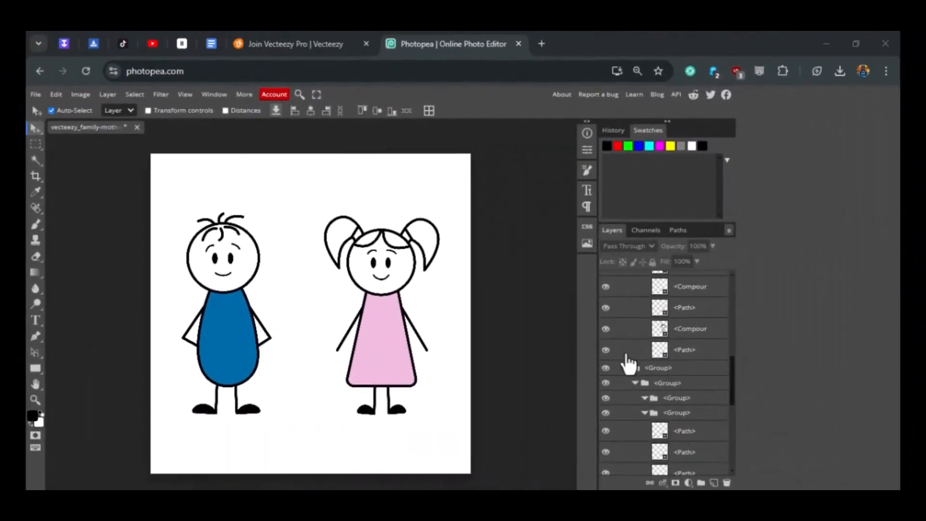
Step: Hide the girl's pink dress fill and the boy's blue body fill, and open the file's export options
left_click(606, 308)
scroll(626, 326, "down", 5)
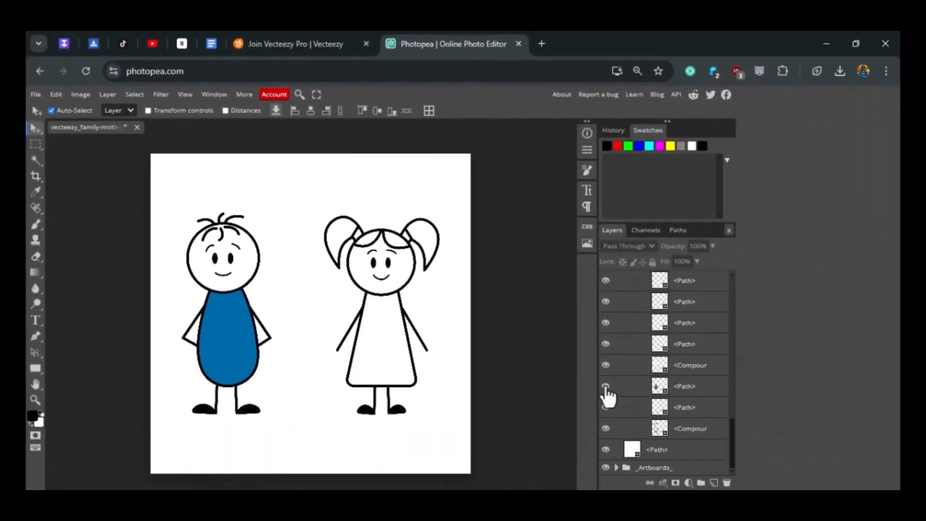
left_click(605, 386)
left_click(35, 94)
mouse_move(109, 236)
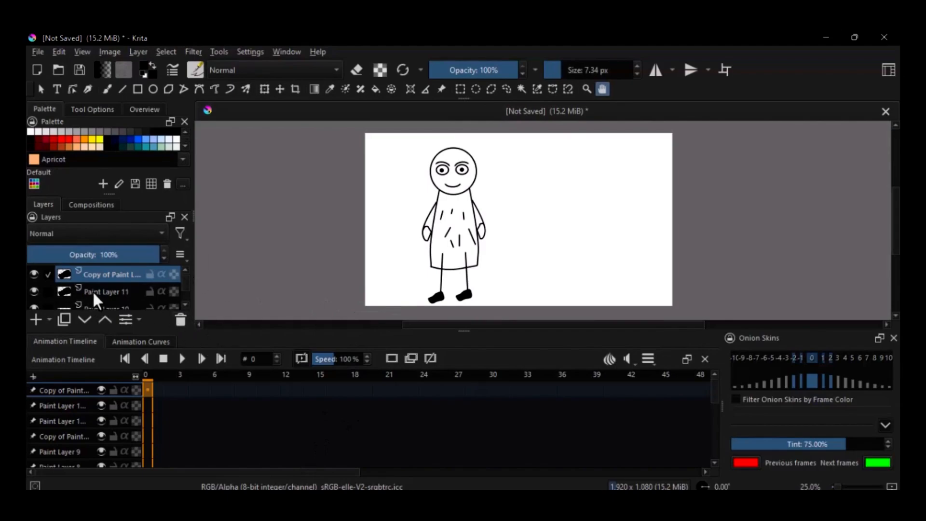
Step: In Krita, select the character's paint layers together in the layer stack
scroll(92, 292, "down", 8)
mouse_move(417, 260)
left_mouse_down()
mouse_move(410, 241)
mouse_move(403, 262)
left_mouse_up()
scroll(181, 269, "up", 8)
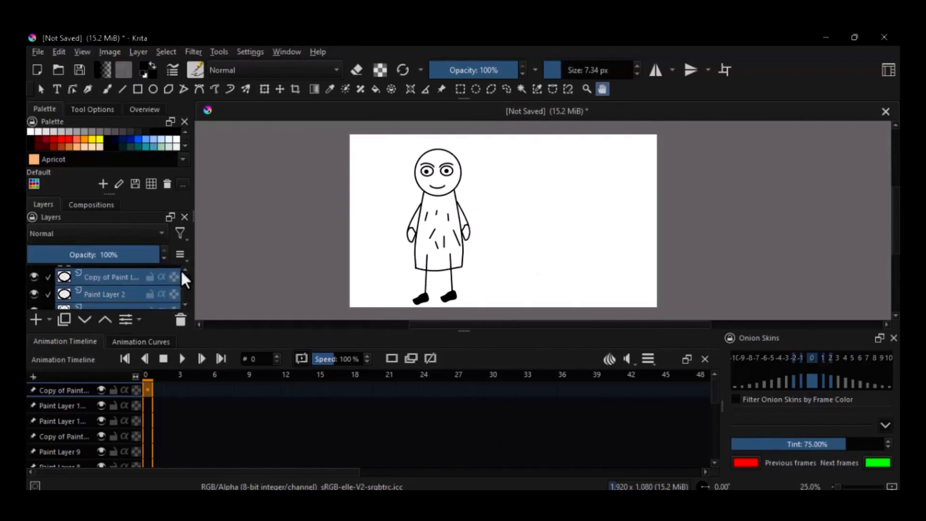
scroll(50, 277, "up", 3)
right_click(116, 272)
left_click(177, 339)
Step: Move the character's head with the Move tool to the canvas's left edge, partly off the page
left_click(280, 89)
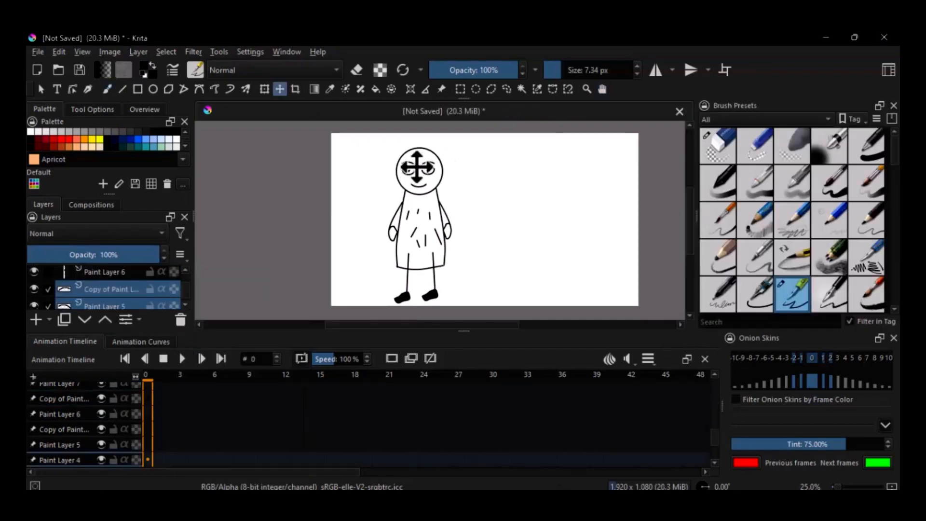
left_click_drag(418, 167, 317, 203)
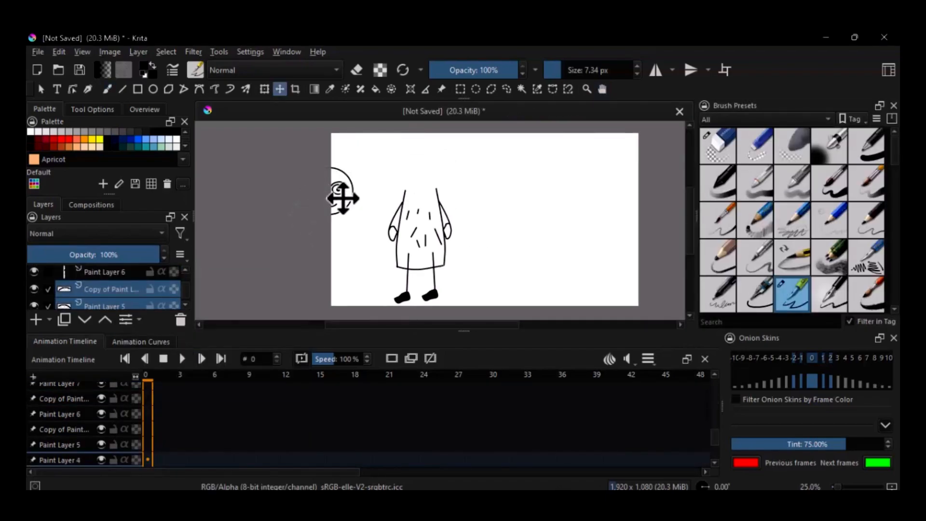
left_click_drag(352, 197, 347, 183)
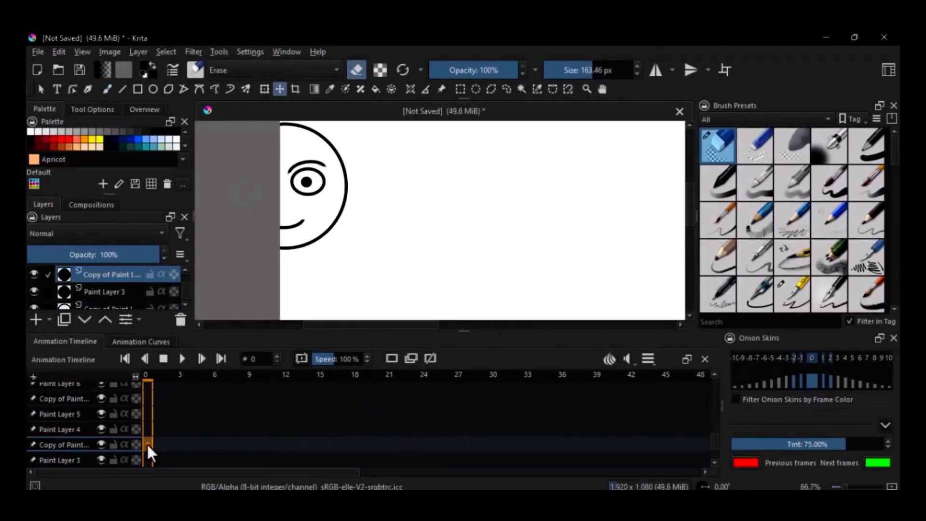
Step: Create a blank frame at frame 0 of the head outline layer and set the clip range from frame 0 to 30
right_click(146, 442)
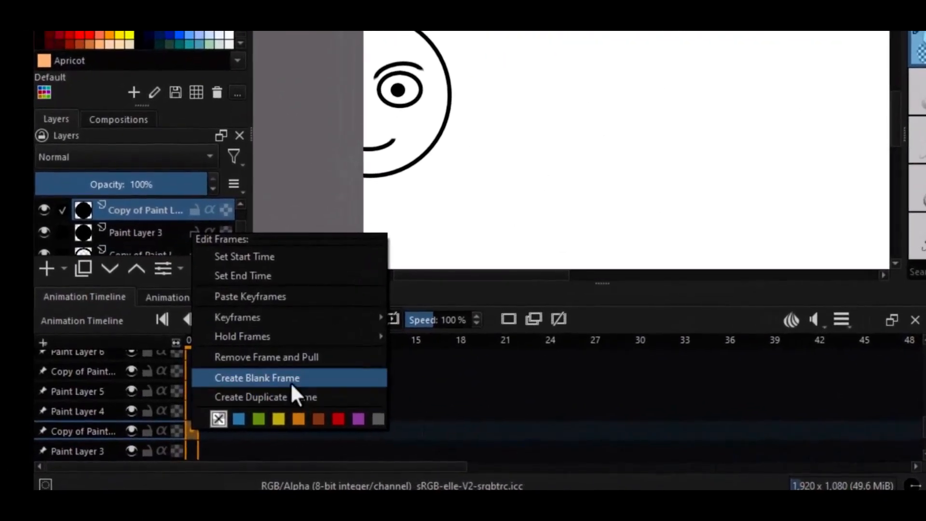
left_click(262, 379)
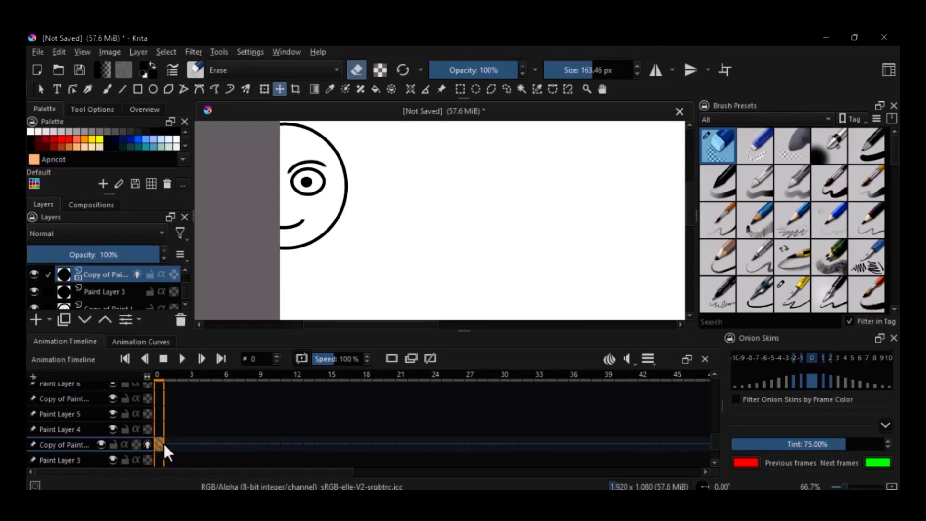
right_click(159, 444)
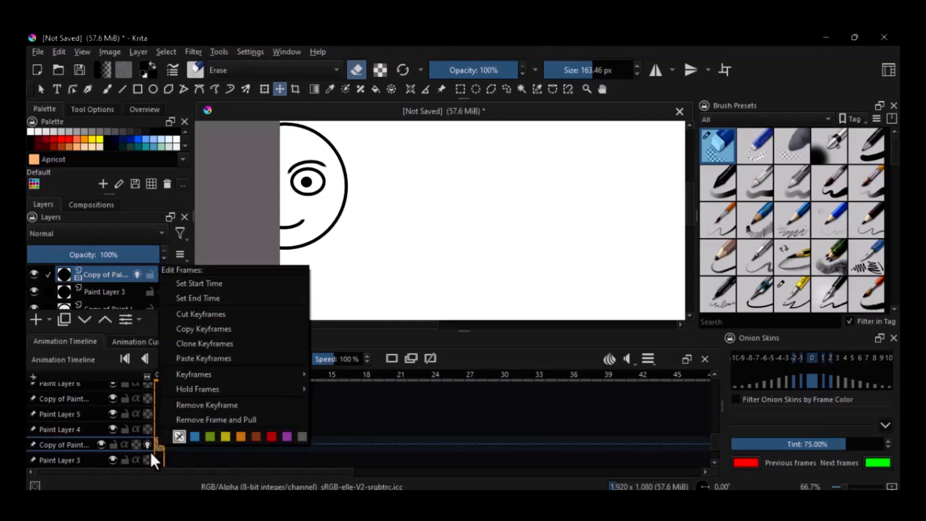
left_click(227, 283)
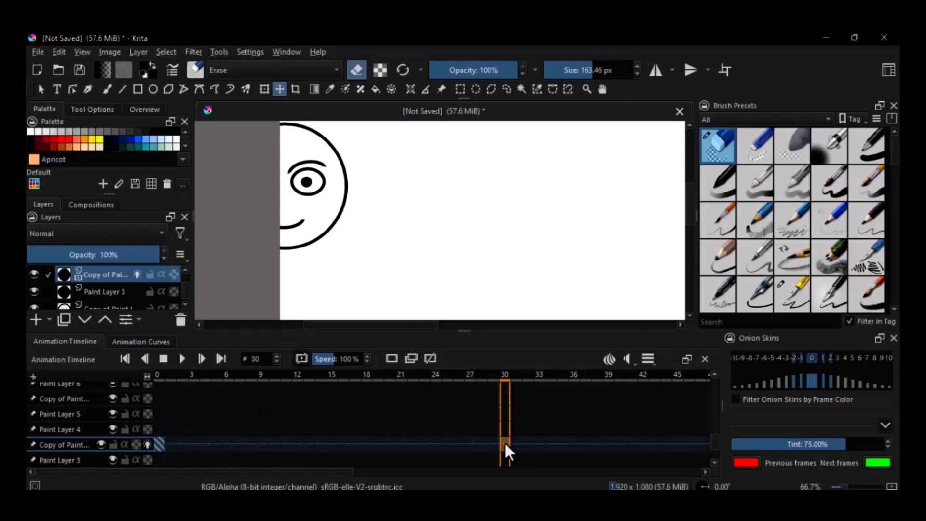
right_click(504, 441)
left_click(548, 321)
Step: Reposition the head outline at frames 3 and 21 of the timeline and play the animation
left_click(192, 444)
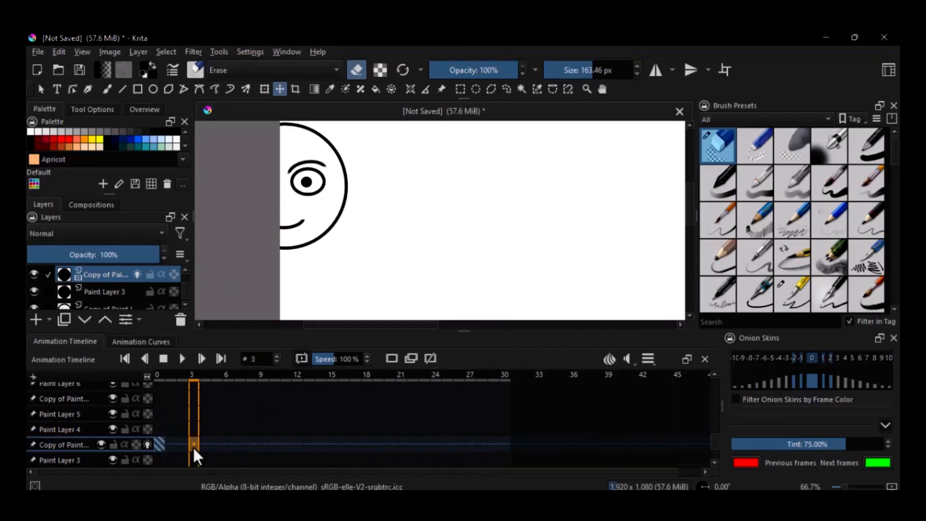
left_click_drag(312, 202, 323, 209)
left_click(297, 444)
left_click(401, 444)
left_click_drag(306, 178, 307, 169)
left_click(447, 444)
left_click(182, 360)
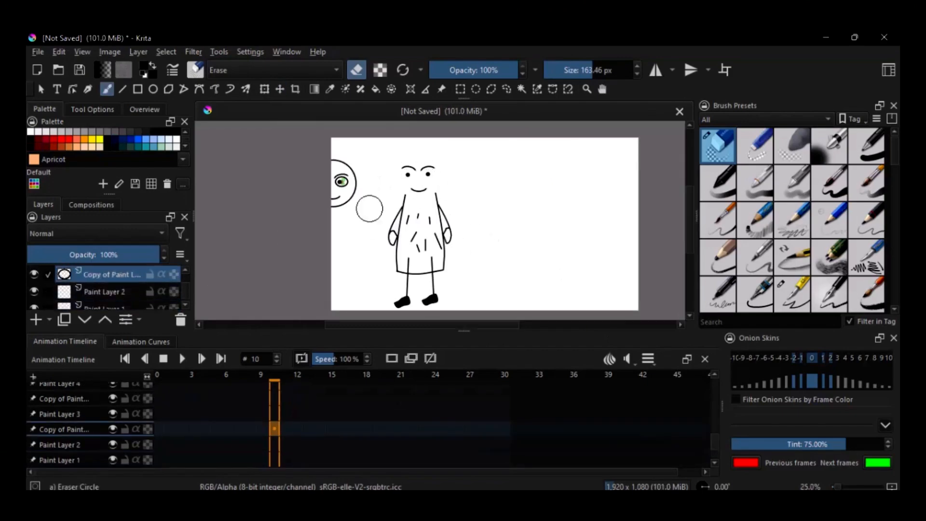
Step: Erase the body's side lines and sleeve lines on their separate layers with the Eraser Circle brush
left_click(121, 277)
left_click_drag(406, 196, 397, 270)
left_click(111, 273)
left_click_drag(436, 194, 444, 269)
left_click(105, 288)
left_click(105, 273)
mouse_move(402, 207)
left_mouse_down()
mouse_move(411, 244)
mouse_move(438, 241)
left_mouse_up()
left_click(107, 290)
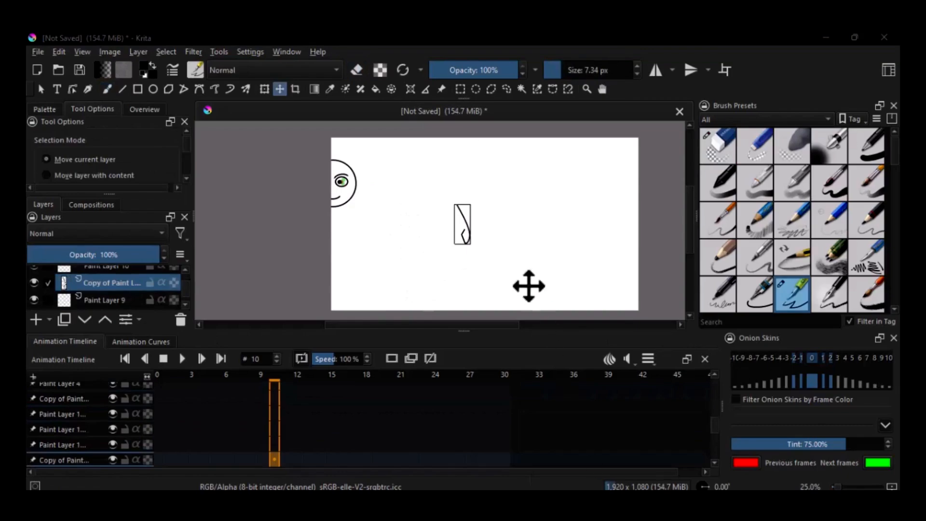
Step: Move the arm to just below the head at the canvas's left edge and adjust it with the Transform tool
left_click_drag(495, 242, 384, 257)
left_click(265, 89)
key("t")
key("ctrl+t")
key("t")
key("ctrl+t")
left_click_drag(414, 221, 366, 221)
key("t")
key("ctrl+t")
key("t")
Step: Create a blank frame at frame 0 of the arm layer and set that frame as the start time
right_click(160, 460)
left_click(234, 421)
right_click(159, 460)
left_click(232, 303)
left_click(507, 459)
Step: Pose the arm at frames 3 and 4 with the Move and Transform tools
left_click(194, 460)
left_click_drag(339, 215, 339, 216)
left_click(265, 89)
left_click(205, 460)
left_click(280, 90)
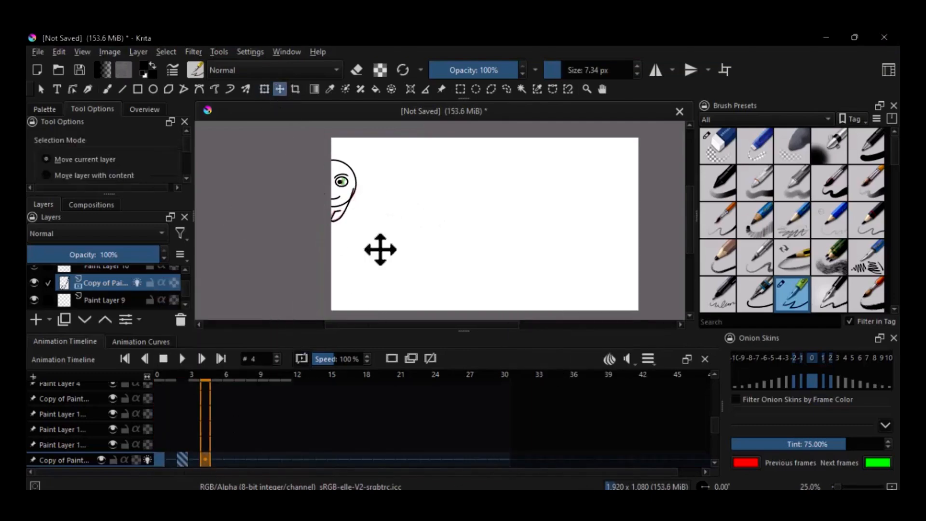
left_click(264, 89)
left_click_drag(357, 244, 308, 249)
Step: Step through frames 9 to 23 of the arm layer, adjusting the arm with the Move and Transform tools
left_click(263, 460)
left_click(297, 459)
left_click(321, 459)
left_click(343, 459)
left_click(390, 460)
left_click(279, 89)
left_click(265, 89)
left_click(413, 459)
left_click(424, 459)
left_click(280, 90)
left_click(264, 89)
key("space")
key("t")
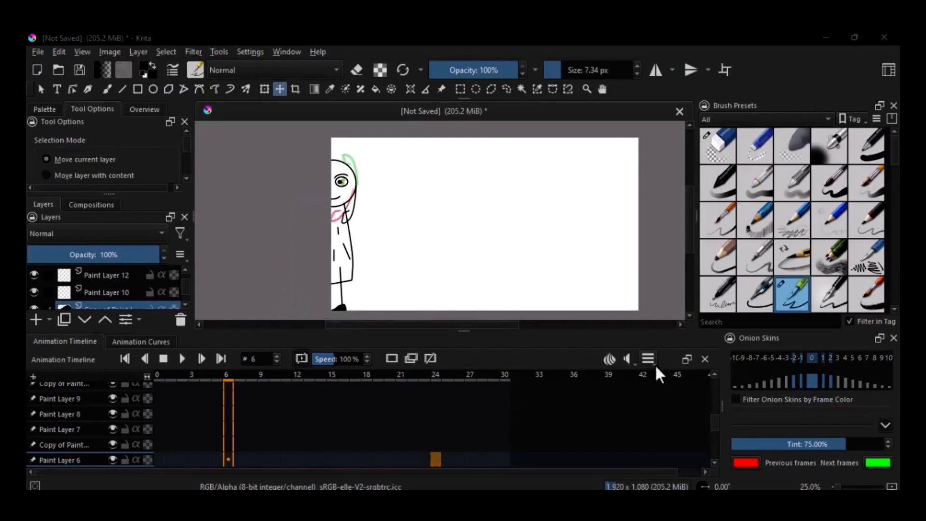
Step: Examine the timeline's clip range, frame rate and audio options
left_click(654, 362)
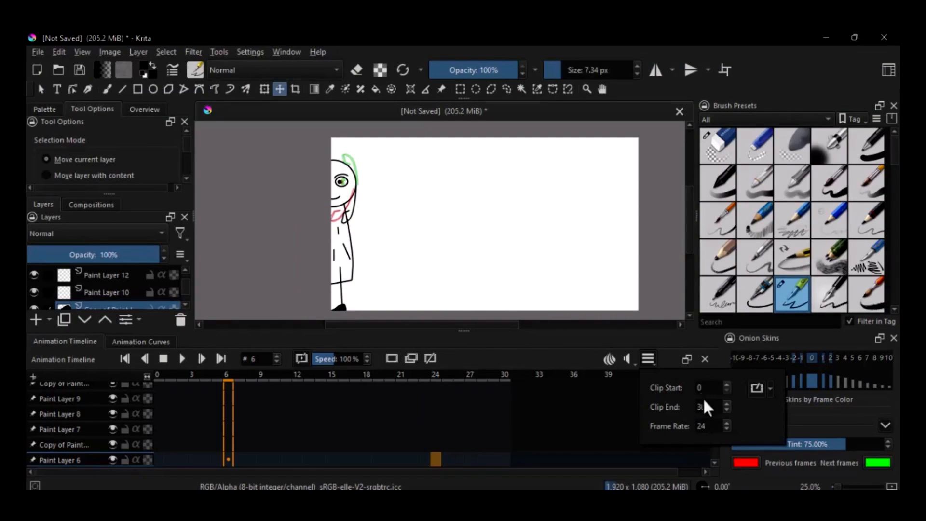
left_click(641, 357)
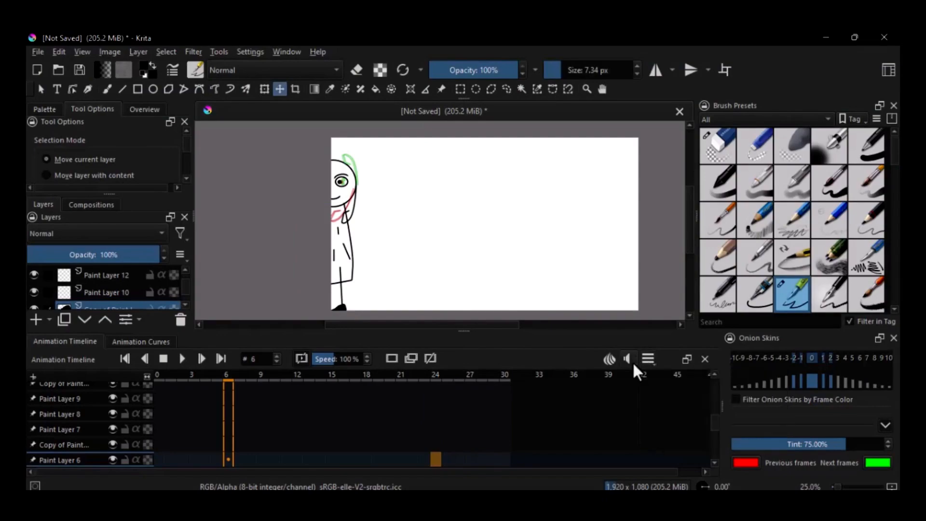
left_click(633, 362)
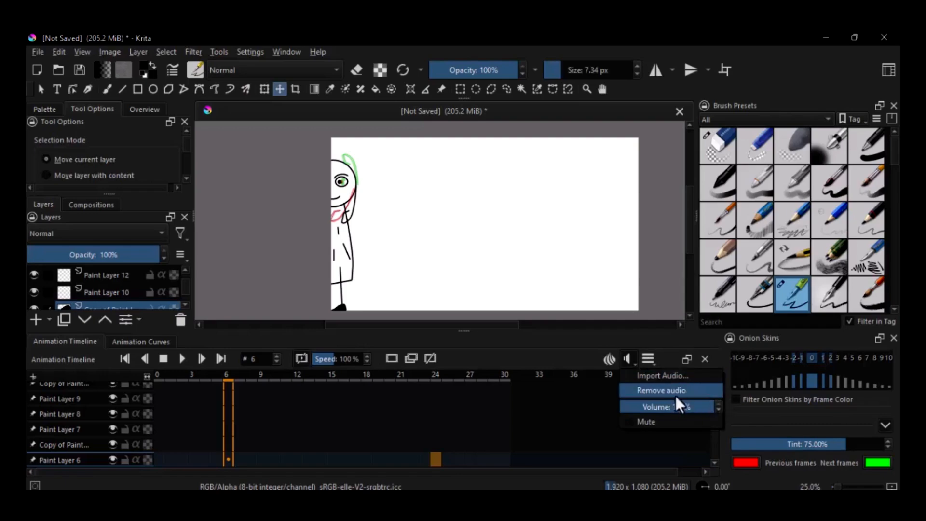
left_click(583, 339)
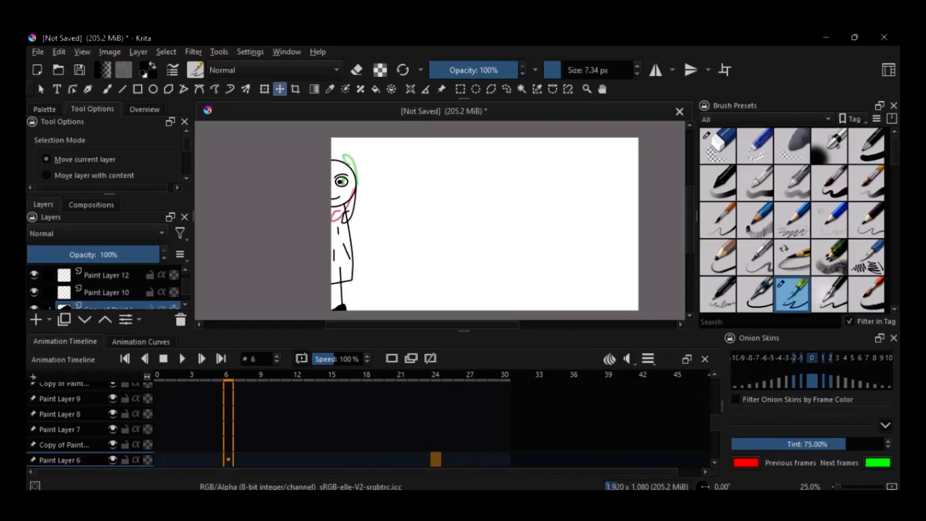
Step: Open the Render Animation settings and choose MPEG-4 video as the output format
left_click(40, 51)
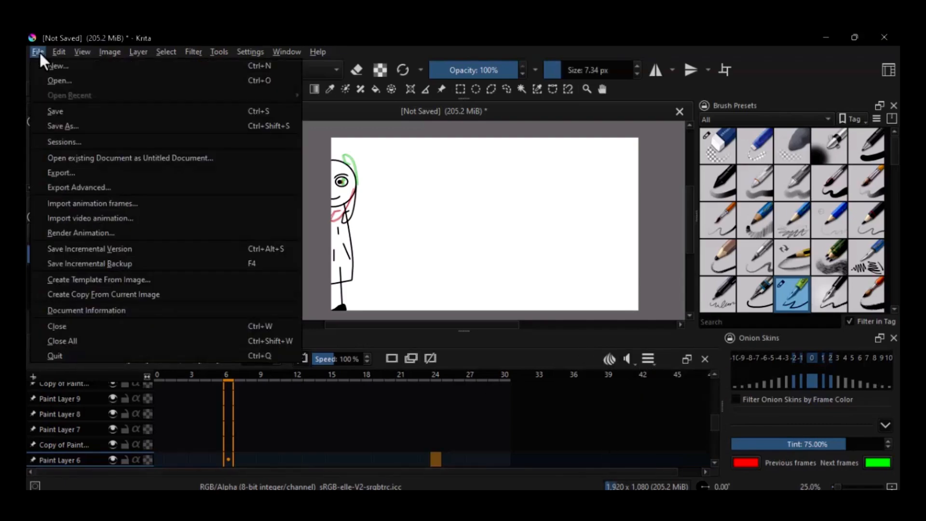
left_click(118, 235)
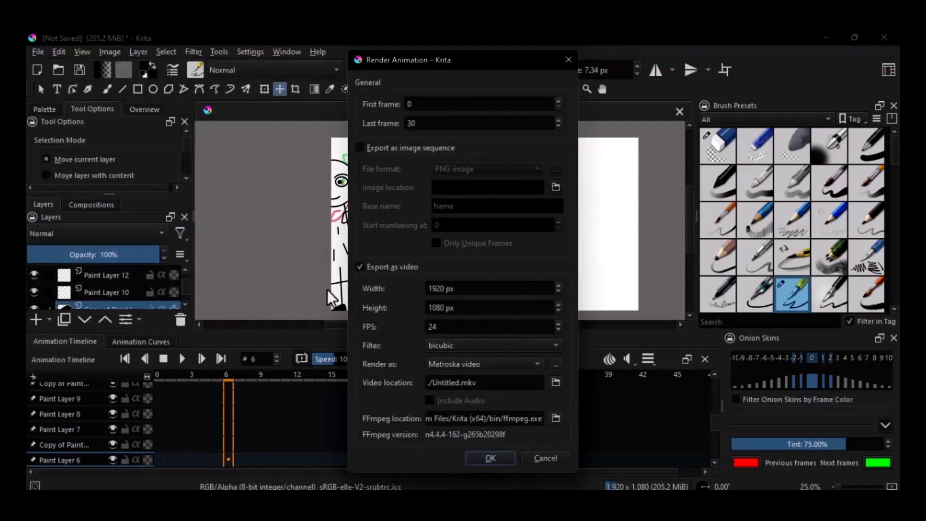
left_click(539, 365)
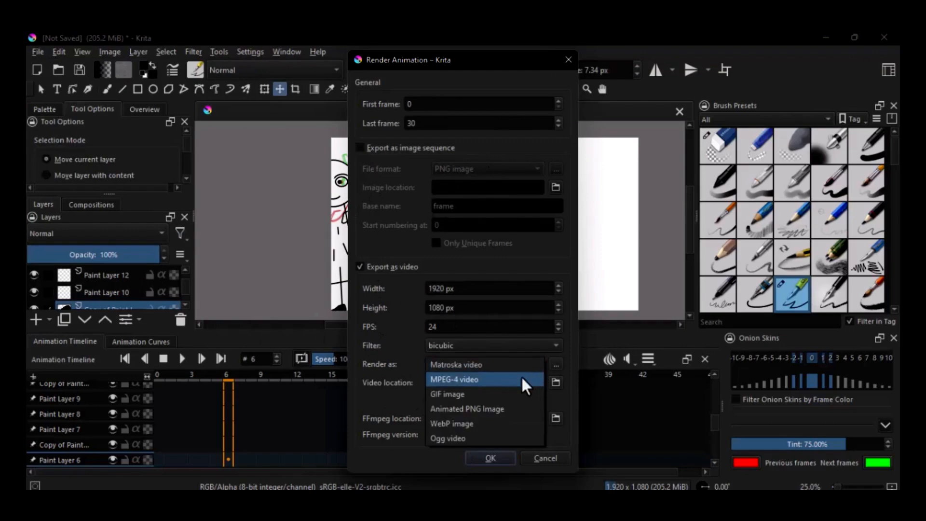
left_click(485, 381)
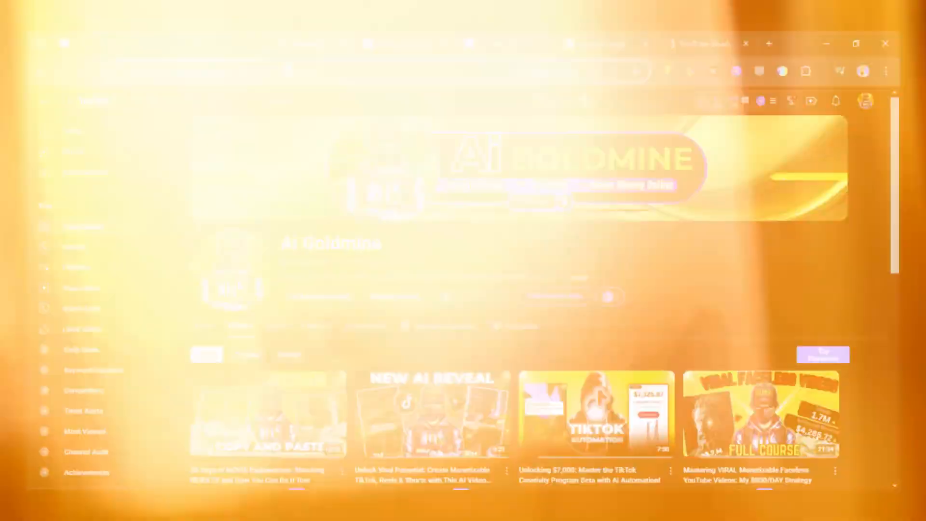
Step: In the browser, select the Ai Goldmine channel's web address and look through the YouTube tools on ytlarge.com
left_click_drag(227, 72, 143, 72)
right_click(197, 70)
left_click(334, 192)
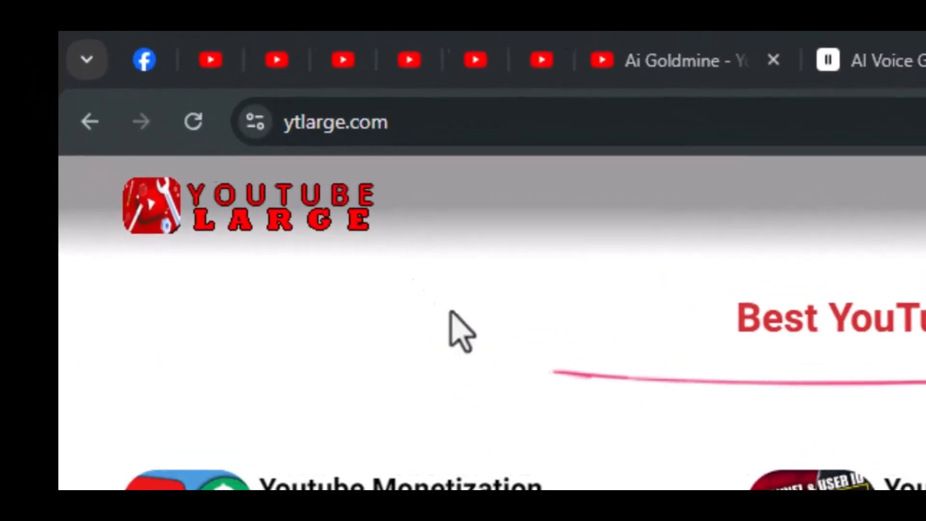
scroll(410, 202, "down", 6)
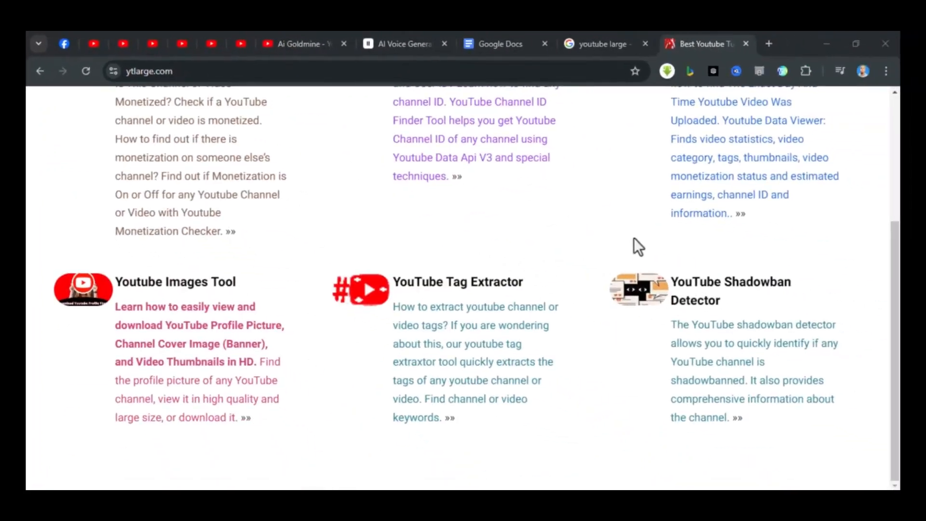